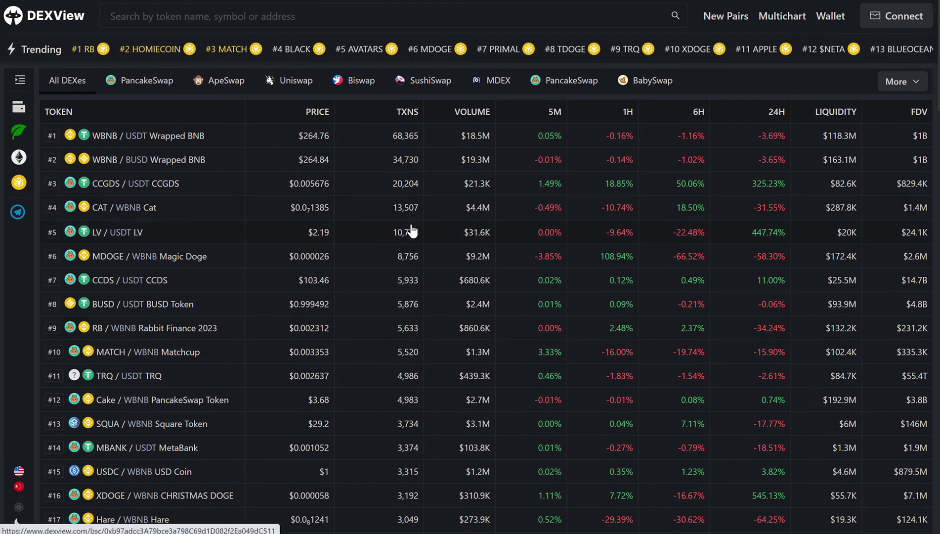
Connect the MetaMask wallet to the site and open the account panel to check the wallet address and balance.
{"action": "left_click", "coordinate": [906, 19]}
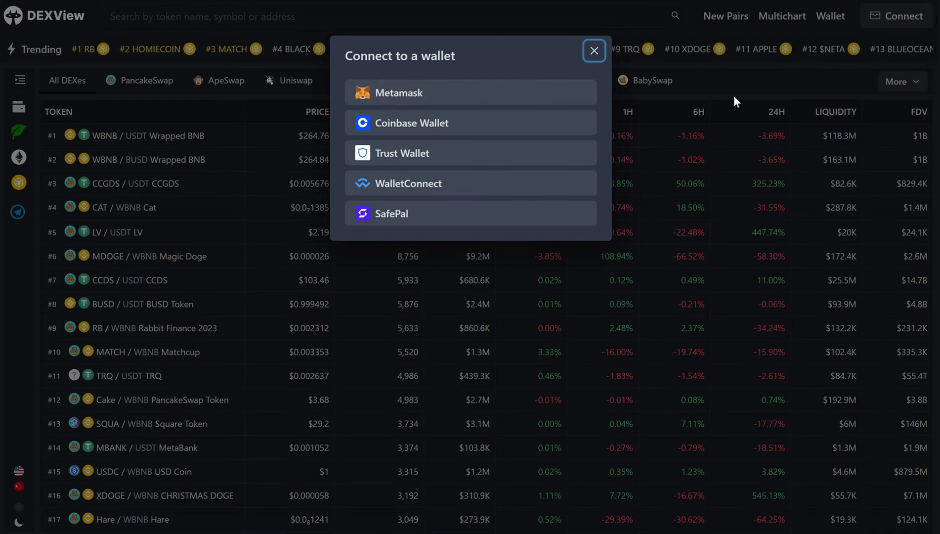
{"action": "left_click", "coordinate": [414, 96]}
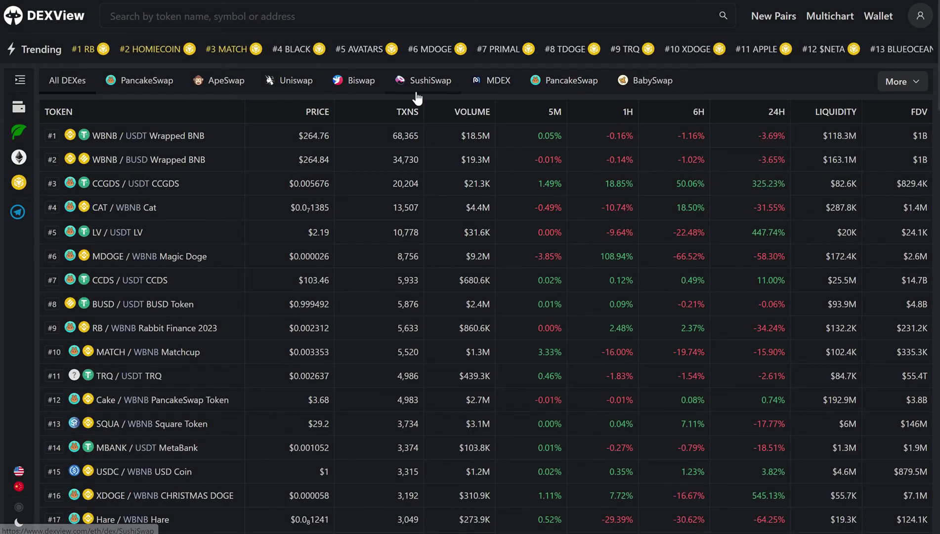
{"action": "left_click", "coordinate": [919, 19]}
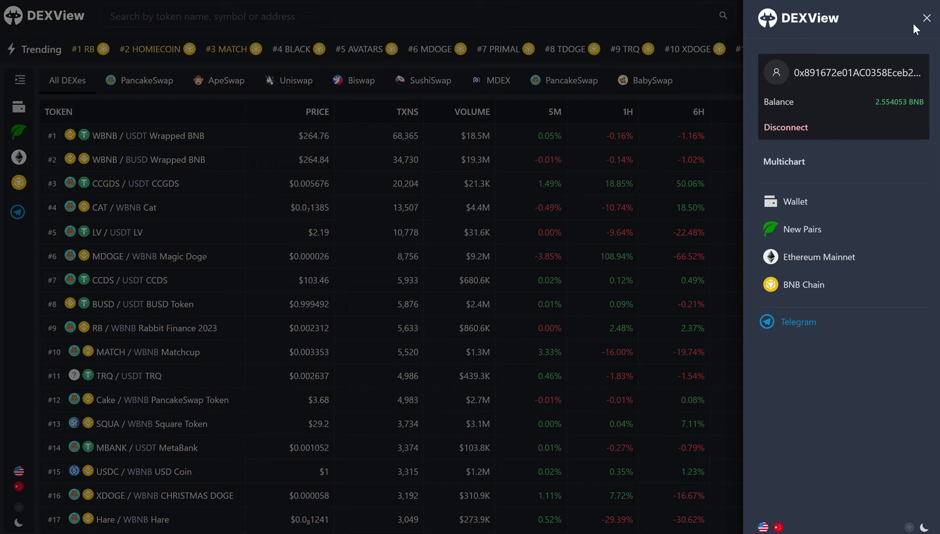
{"action": "left_click_drag", "start_coordinate": [819, 72], "coordinate": [880, 71]}
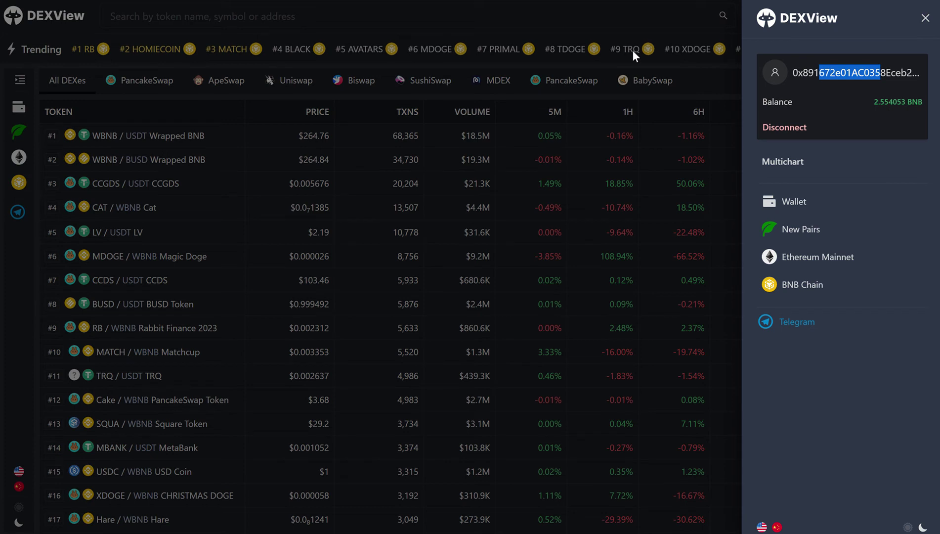
Search the tokens for "pinksale" and open the PINKSALE/WBNB pair.
{"action": "left_click", "coordinate": [558, 17]}
{"action": "left_click", "coordinate": [499, 17]}
{"action": "type", "text": "pinksale"}
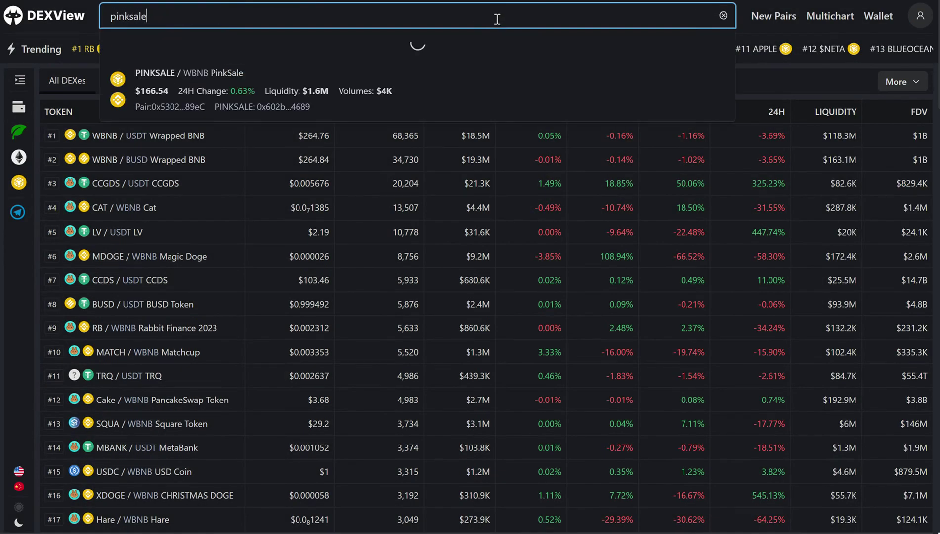
{"action": "left_click", "coordinate": [443, 59]}
{"action": "left_click", "coordinate": [443, 60]}
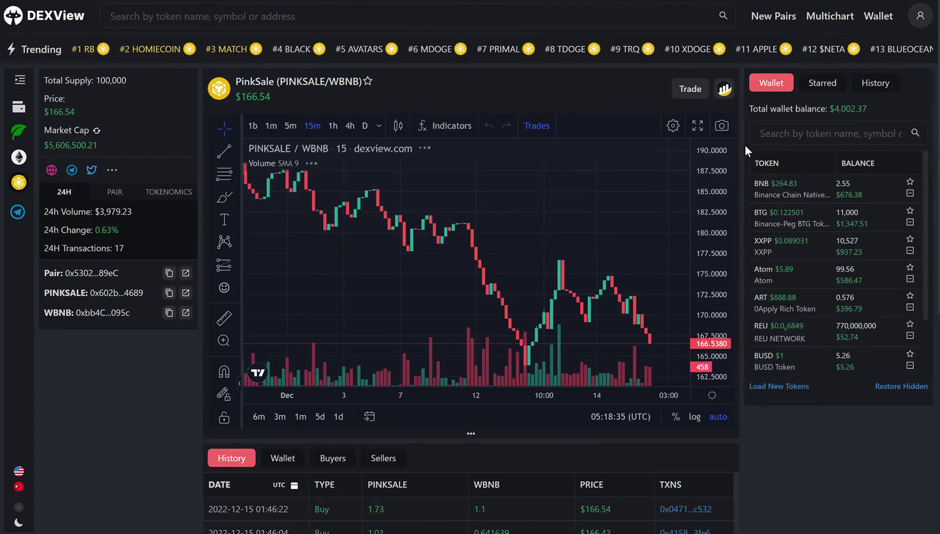
Open the PINKSALE token contract on BscScan and examine its overview and transaction list.
{"action": "scroll", "coordinate": [433, 245], "scroll_direction": "down", "scroll_amount": 5}
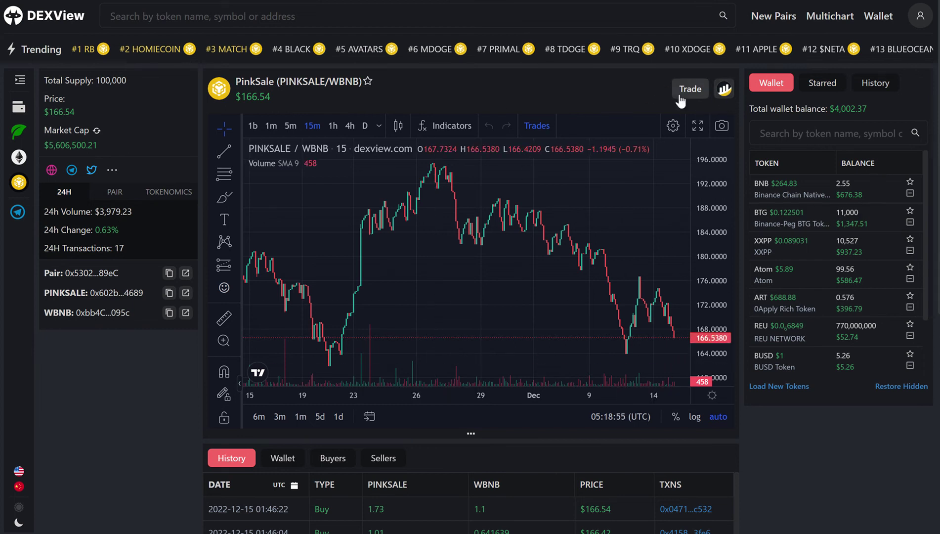
{"action": "left_click", "coordinate": [725, 90]}
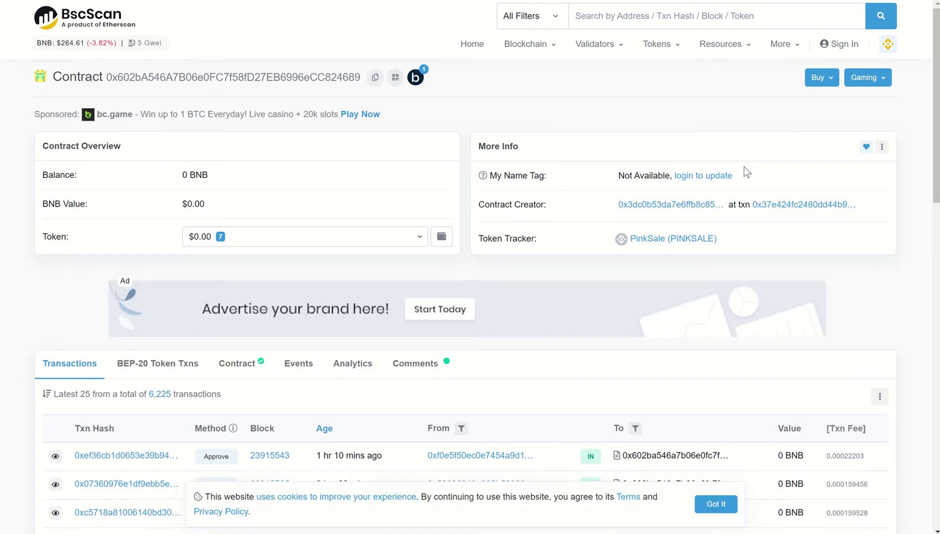
{"action": "scroll", "coordinate": [705, 266], "scroll_direction": "down", "scroll_amount": 1}
{"action": "scroll", "coordinate": [704, 266], "scroll_direction": "down", "scroll_amount": 6}
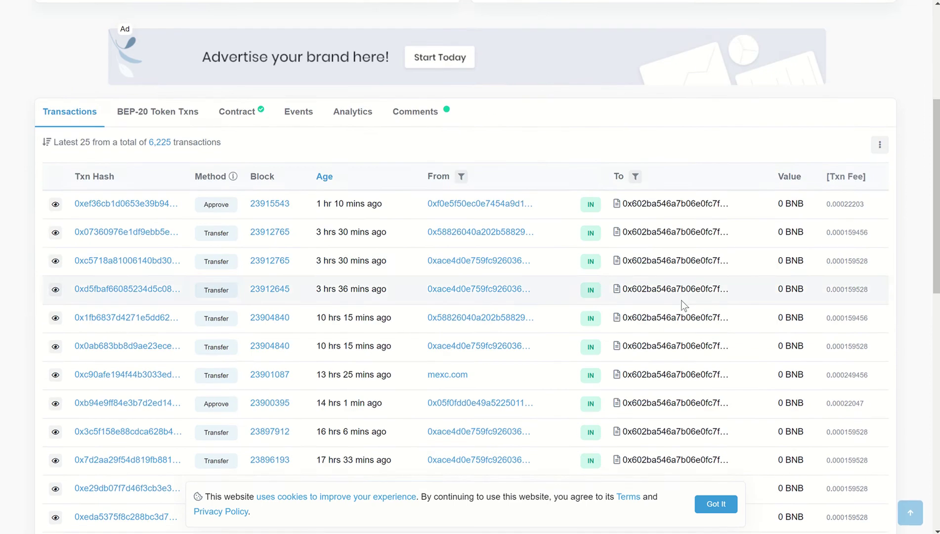
{"action": "scroll", "coordinate": [682, 302], "scroll_direction": "up", "scroll_amount": 3}
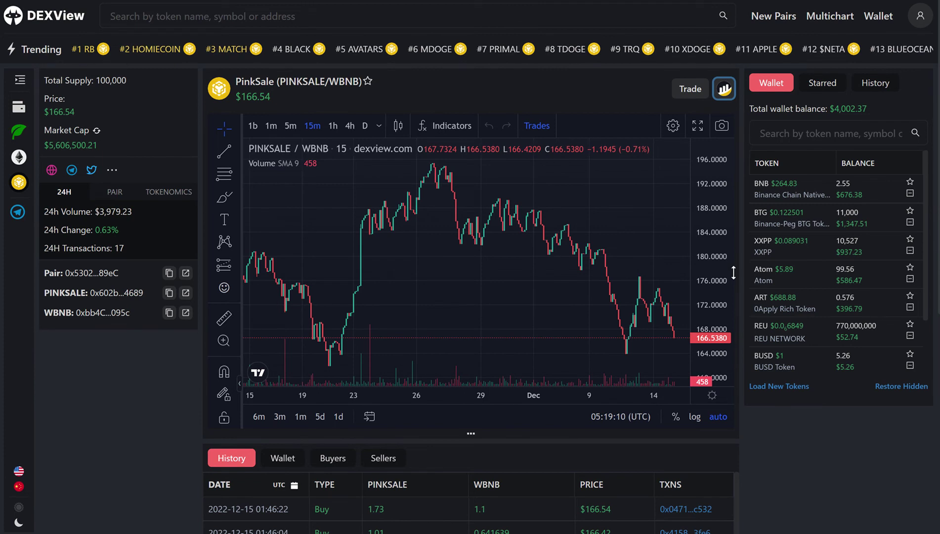
Return to DEXView and rescale the PINKSALE/WBNB price chart to examine a longer price history.
{"action": "left_click_drag", "start_coordinate": [733, 270], "coordinate": [653, 133]}
{"action": "scroll", "coordinate": [600, 248], "scroll_direction": "down", "scroll_amount": 2}
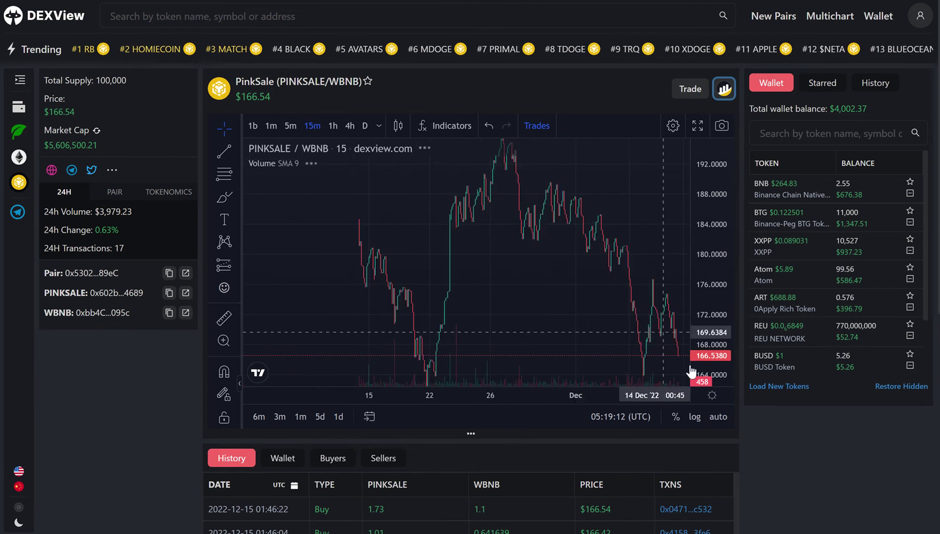
{"action": "scroll", "coordinate": [691, 372], "scroll_direction": "down", "scroll_amount": 2}
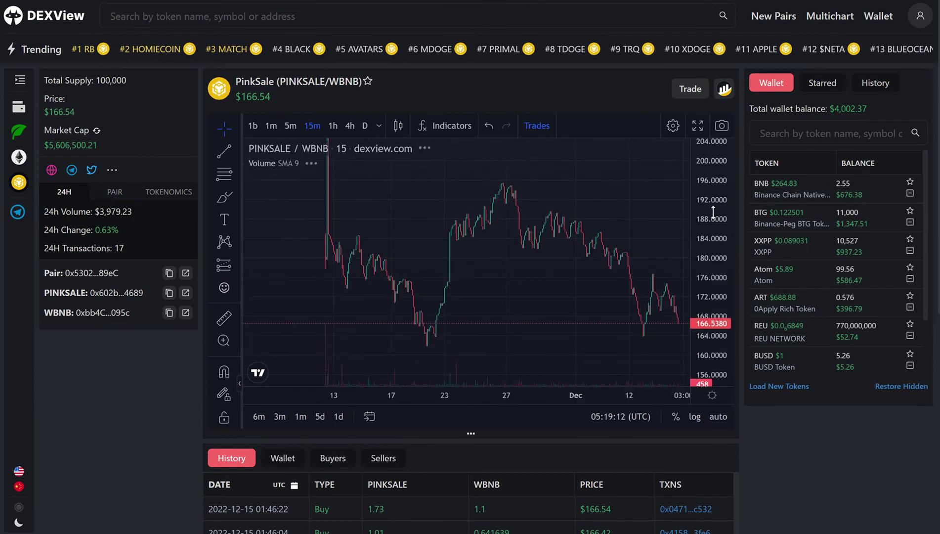
Set up a trade from BNB to PINKSALE with an amount of 0.5 BNB and check the minimum received.
{"action": "left_click", "coordinate": [682, 100]}
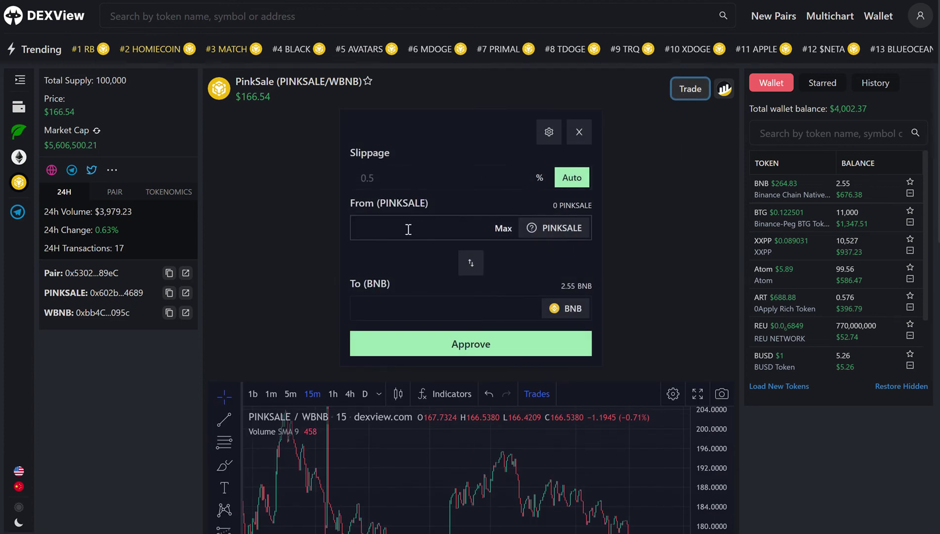
{"action": "left_click", "coordinate": [470, 262]}
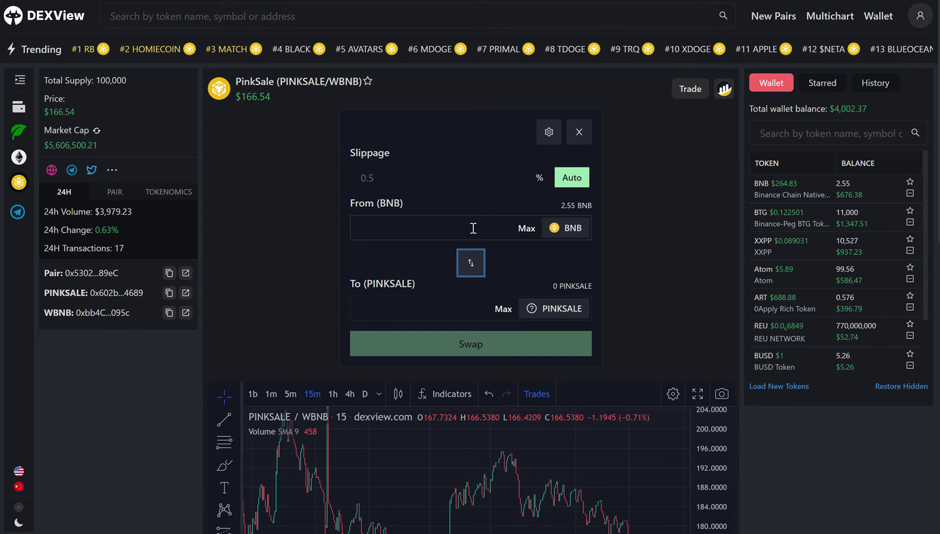
{"action": "left_click", "coordinate": [440, 229]}
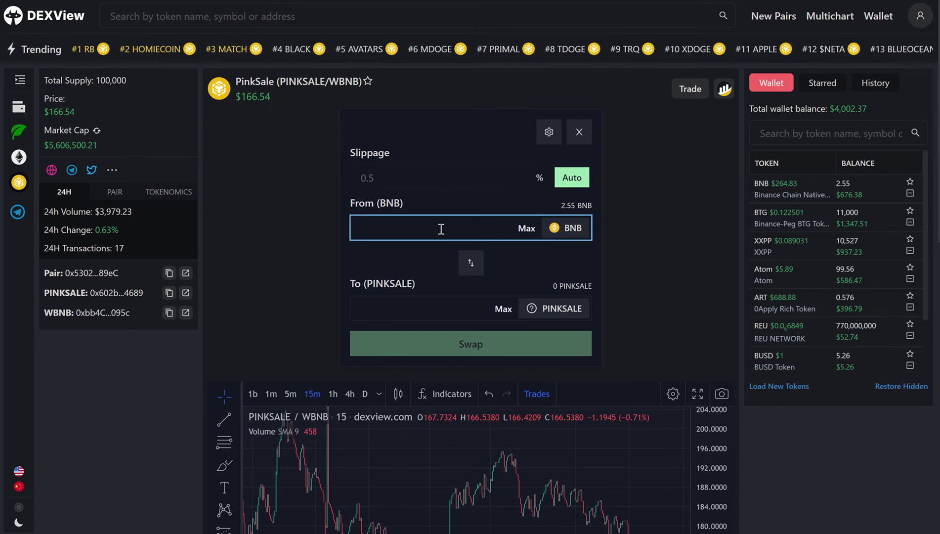
{"action": "type", "text": "0.5"}
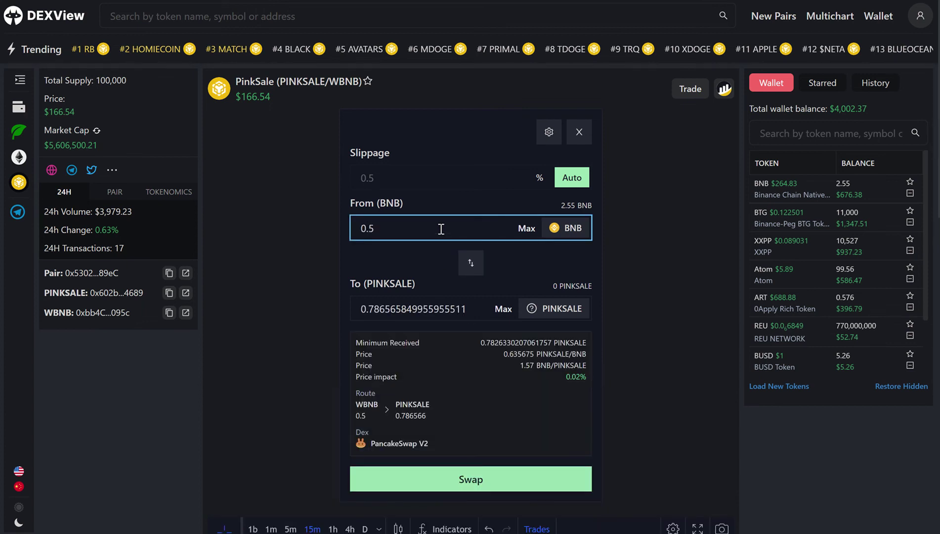
{"action": "left_click", "coordinate": [448, 201]}
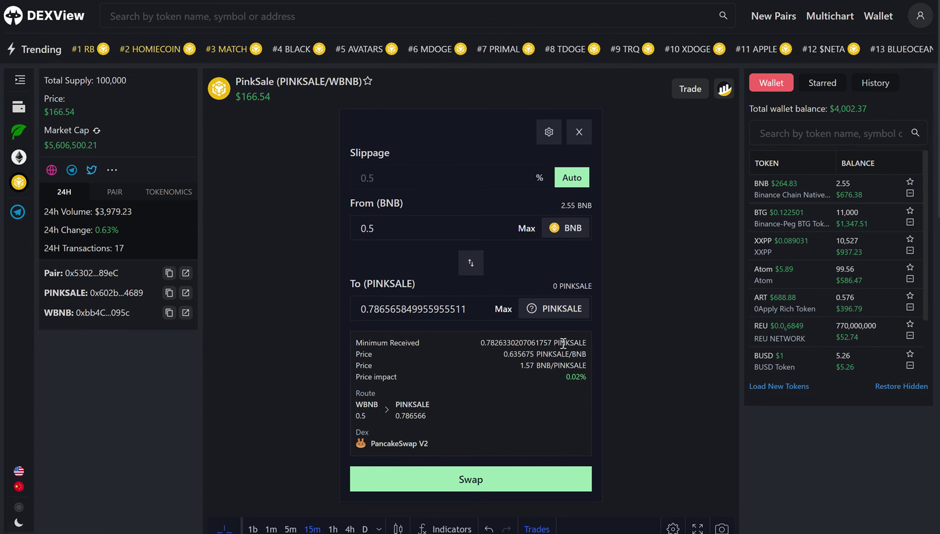
{"action": "left_click_drag", "start_coordinate": [491, 342], "coordinate": [537, 342]}
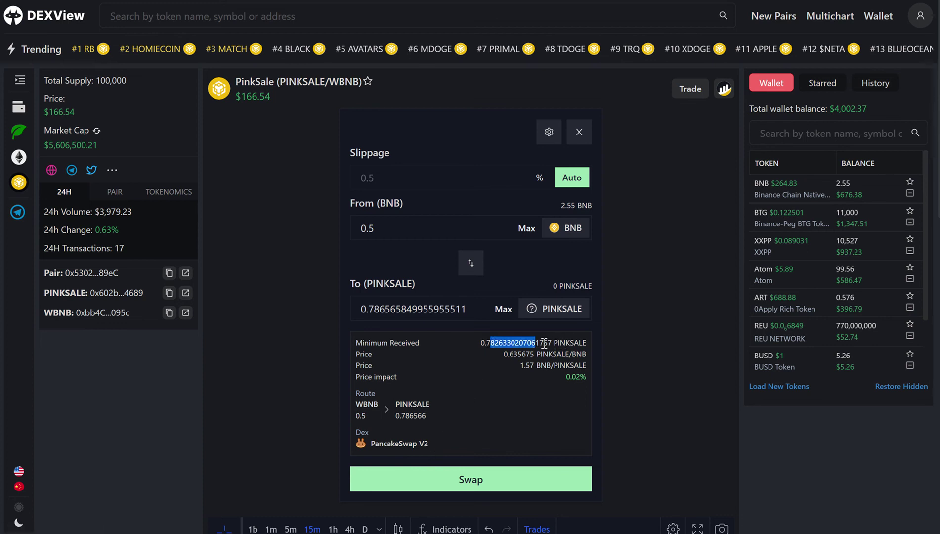
{"action": "left_click", "coordinate": [540, 348]}
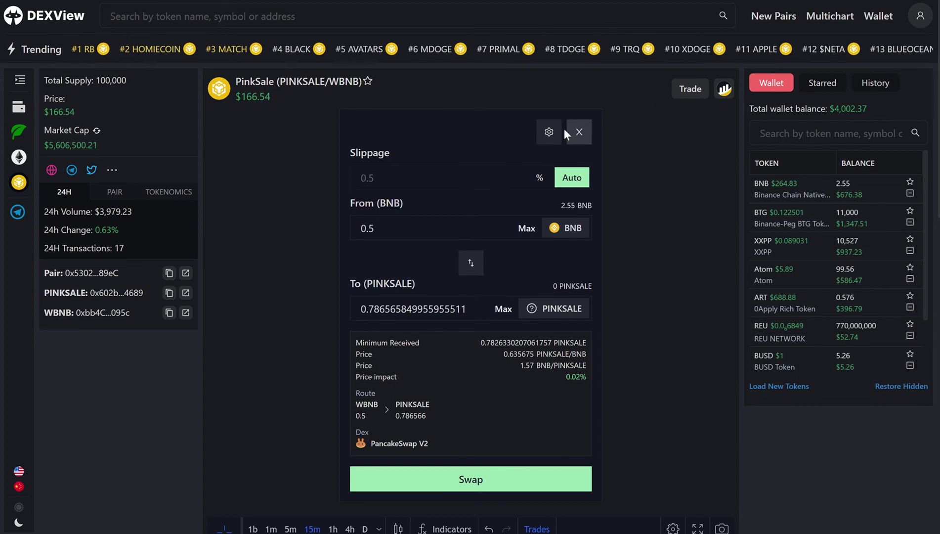
Switch the swap's slippage to manual entry and back to automatic.
{"action": "left_click", "coordinate": [571, 181]}
{"action": "left_click_drag", "start_coordinate": [420, 178], "coordinate": [321, 182]}
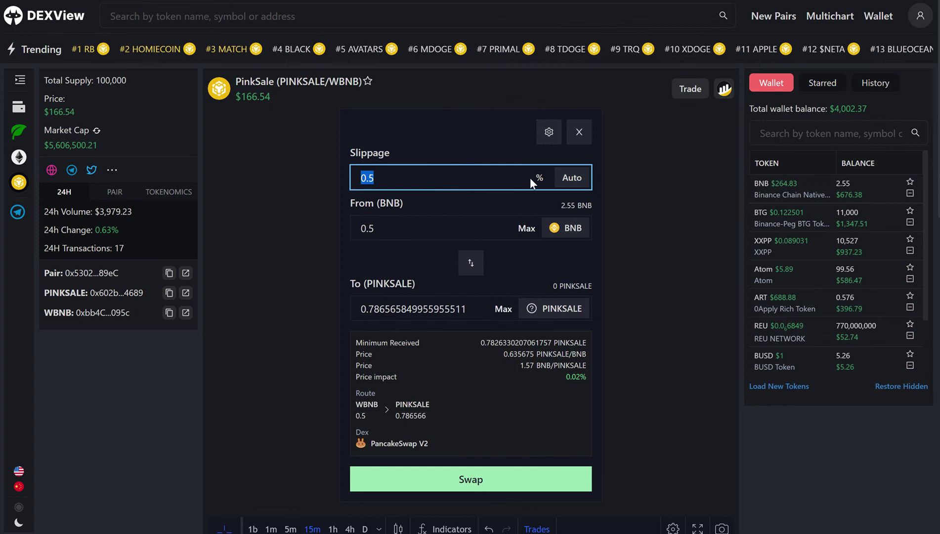
{"action": "left_click", "coordinate": [449, 177]}
{"action": "left_click", "coordinate": [571, 177]}
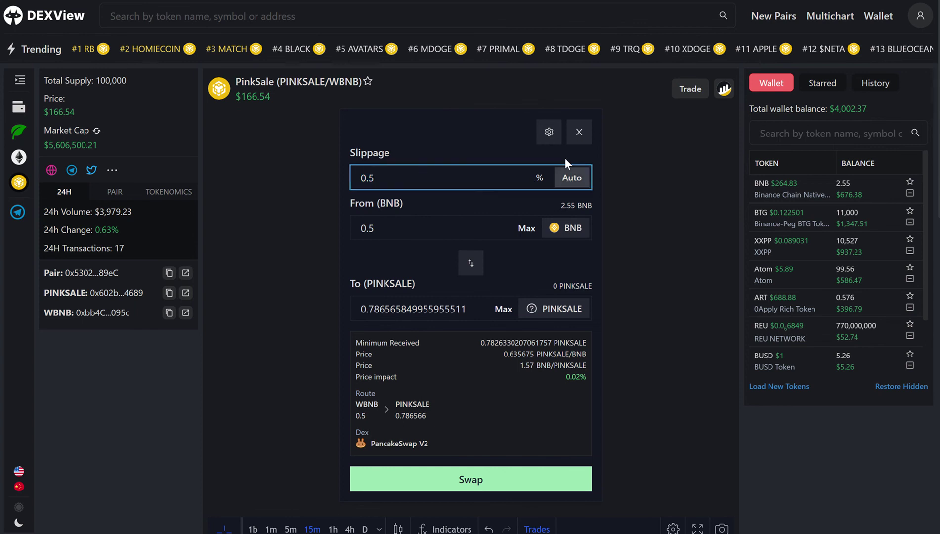
Show the gas price setting, switch it to manual and back to automatic, and hide it again.
{"action": "left_click", "coordinate": [549, 132]}
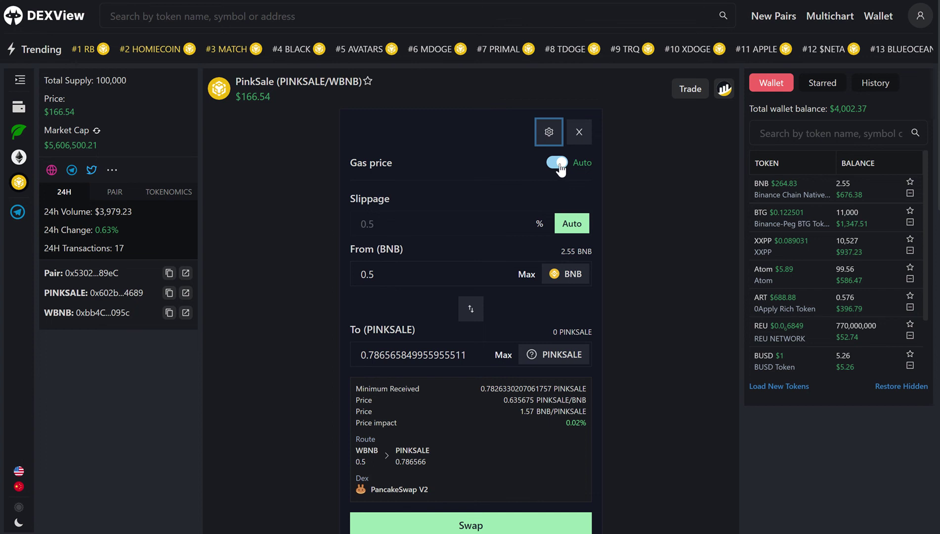
{"action": "left_click", "coordinate": [559, 163]}
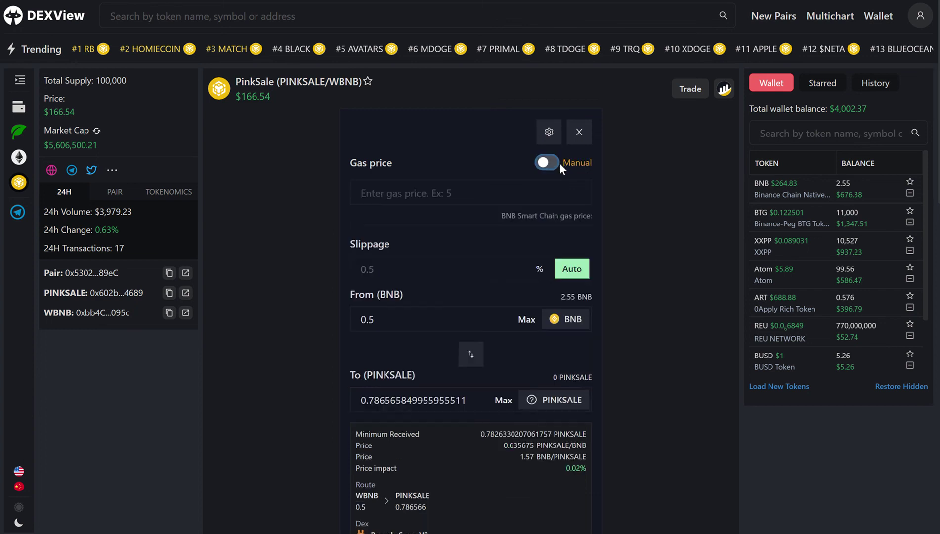
{"action": "left_click", "coordinate": [452, 192]}
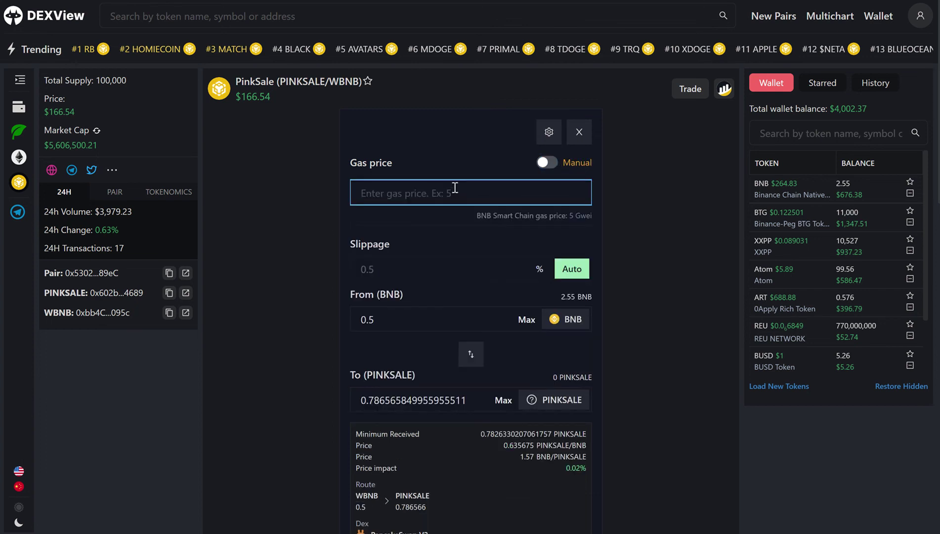
{"action": "left_click", "coordinate": [547, 164]}
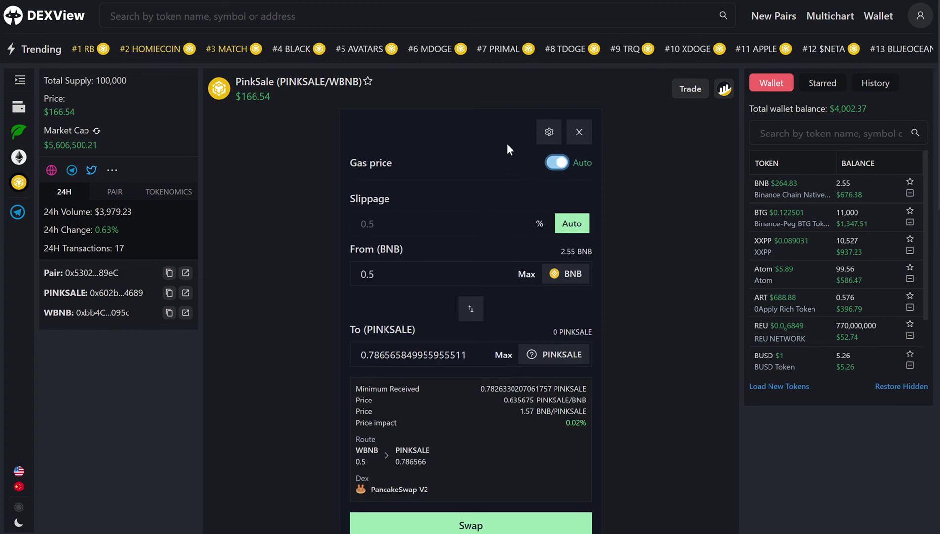
{"action": "scroll", "coordinate": [514, 134], "scroll_direction": "down", "scroll_amount": 1}
{"action": "scroll", "coordinate": [533, 106], "scroll_direction": "up", "scroll_amount": 1}
{"action": "left_click", "coordinate": [549, 132]}
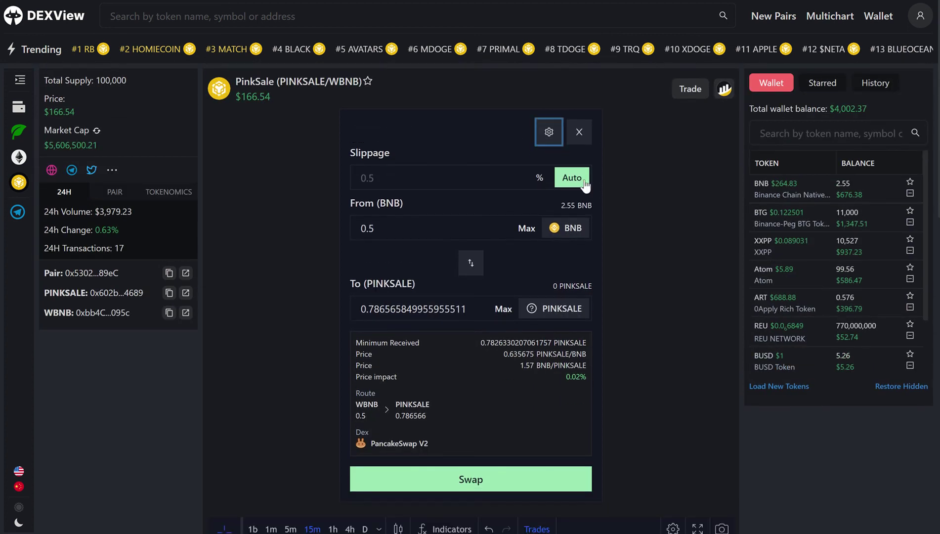
Turn off automatic slippage and set the slippage tolerance to 0.01 %.
{"action": "left_click", "coordinate": [562, 182]}
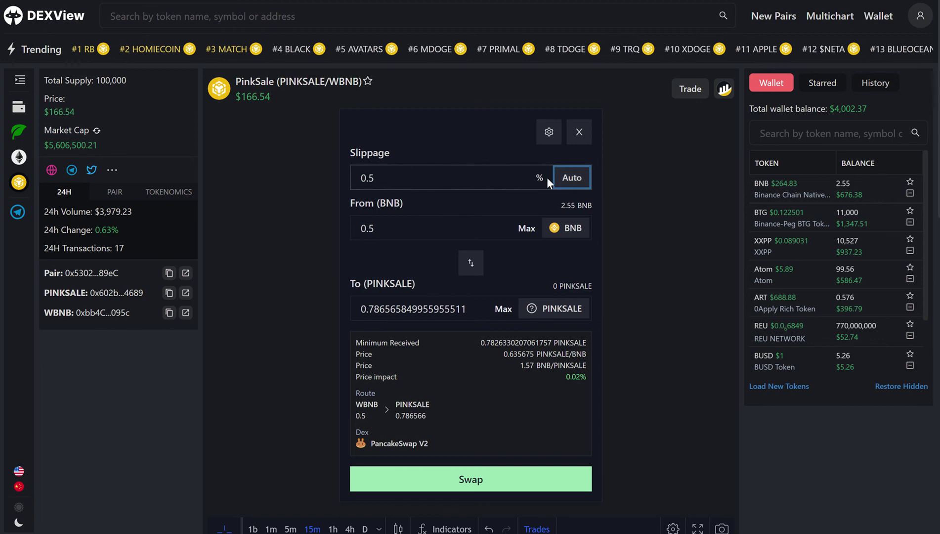
{"action": "left_click", "coordinate": [563, 179]}
{"action": "left_click", "coordinate": [563, 178]}
{"action": "key", "text": "ctrl+a"}
{"action": "type", "text": "0.0"}
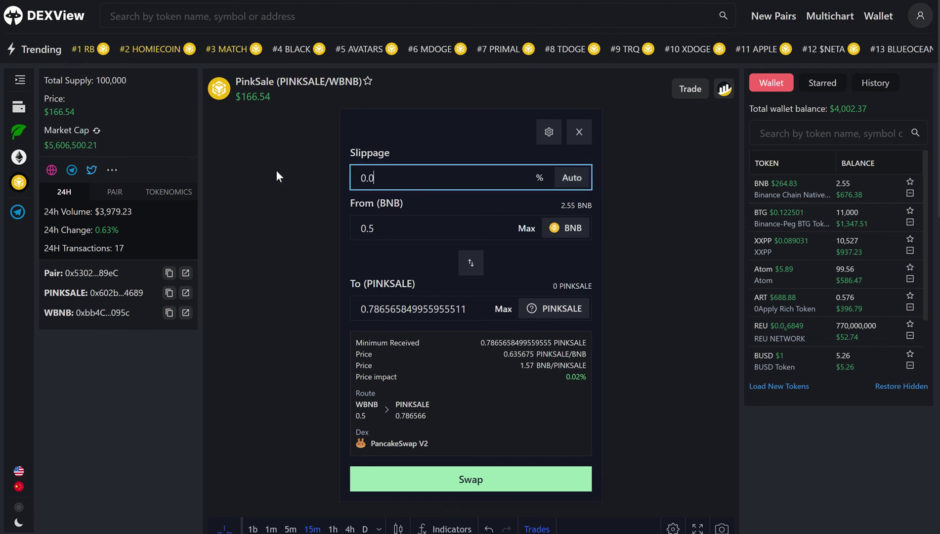
{"action": "type", "text": "1"}
{"action": "left_click", "coordinate": [432, 149]}
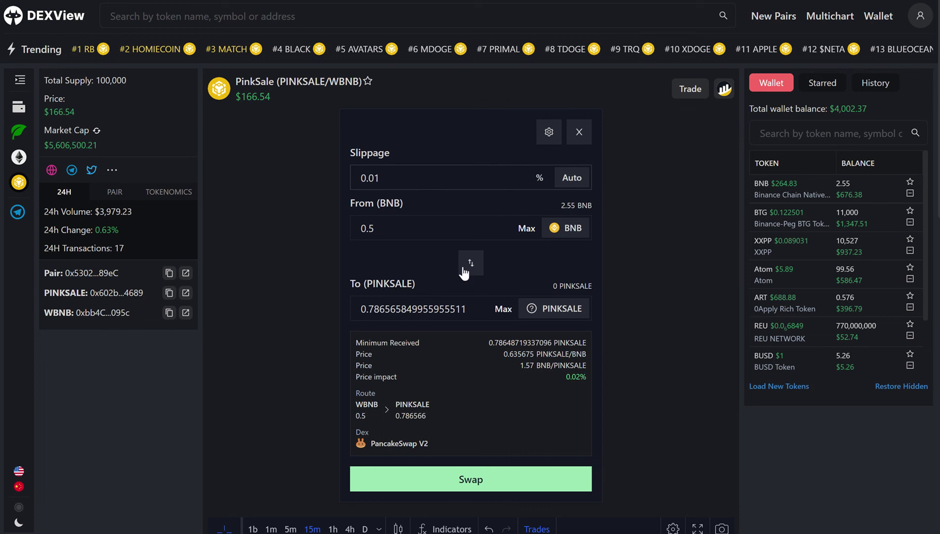
Submit the swap of 0.5 BNB for PINKSALE and confirm the transaction in MetaMask.
{"action": "left_click", "coordinate": [384, 229]}
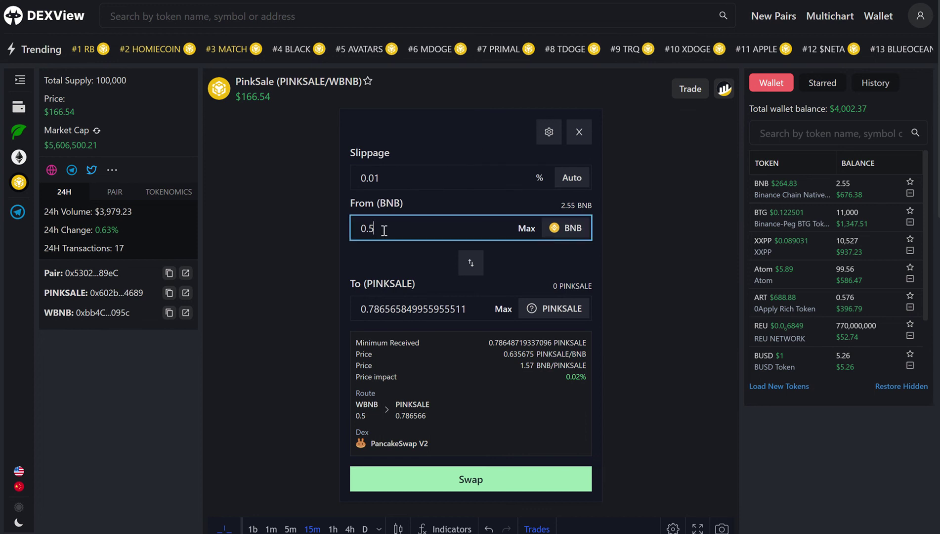
{"action": "left_click", "coordinate": [379, 309]}
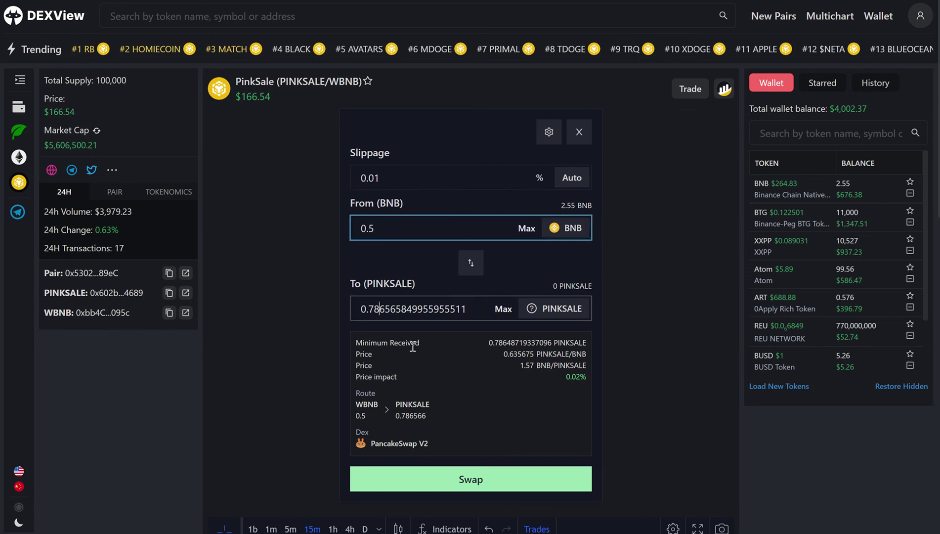
{"action": "left_click", "coordinate": [438, 482]}
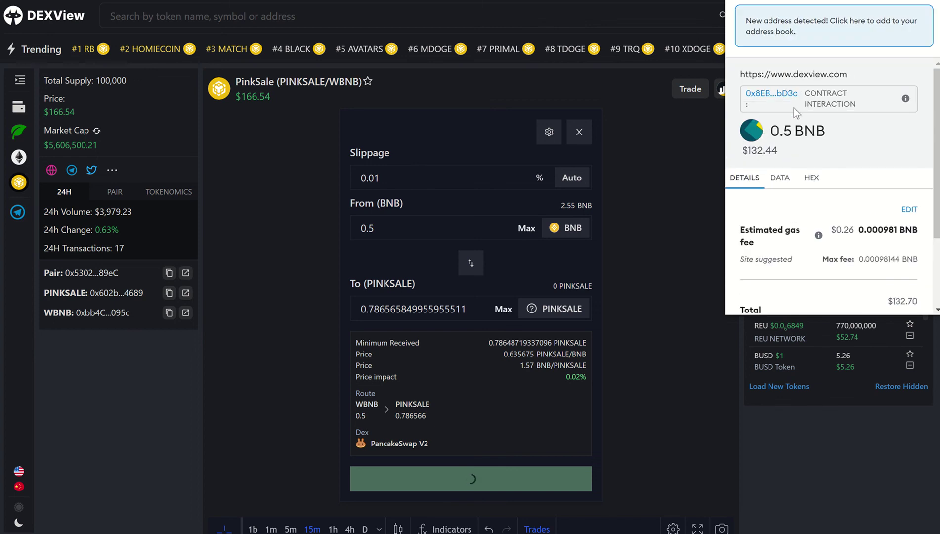
{"action": "scroll", "coordinate": [830, 103], "scroll_direction": "down", "scroll_amount": 3}
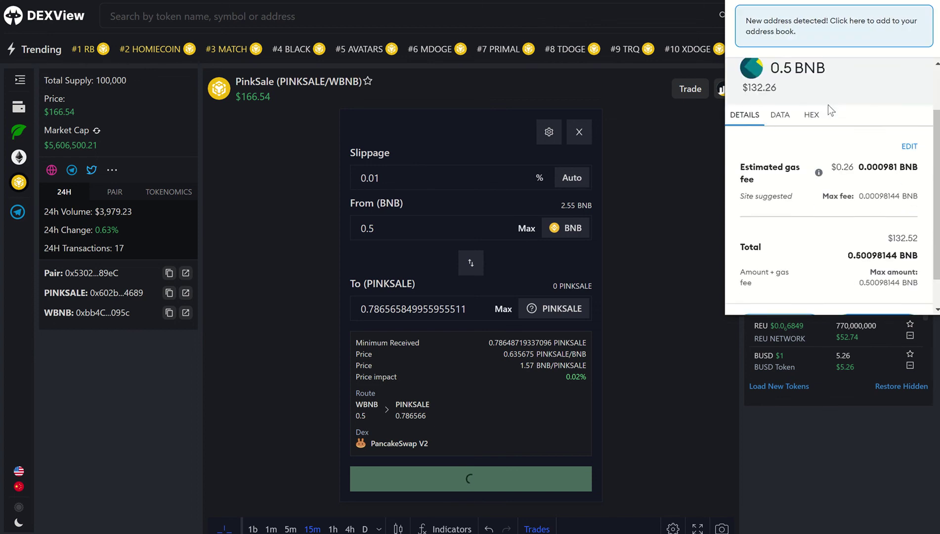
{"action": "left_click", "coordinate": [875, 292]}
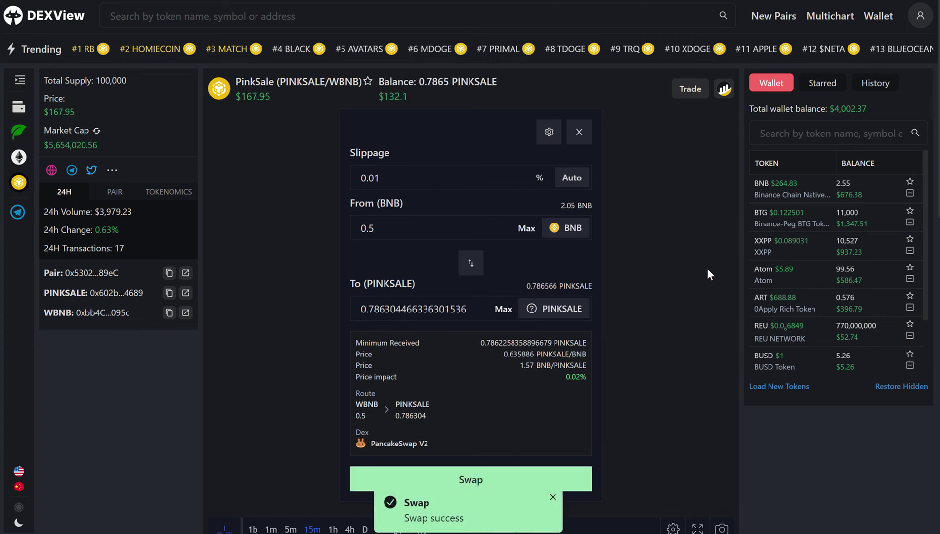
{"action": "scroll", "coordinate": [694, 312], "scroll_direction": "down", "scroll_amount": 1}
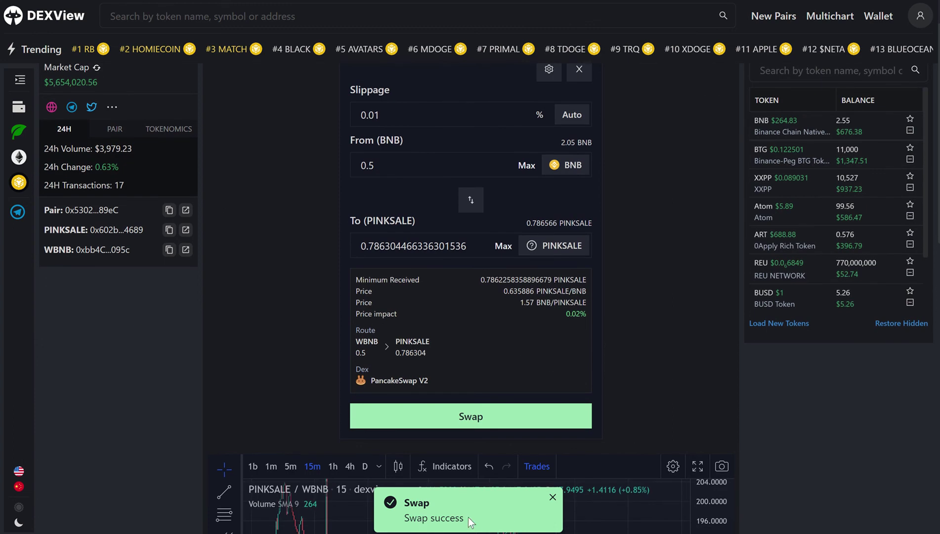
Dismiss the swap notification and reverse the swap direction to sell PINKSALE for BNB.
{"action": "left_click", "coordinate": [552, 497]}
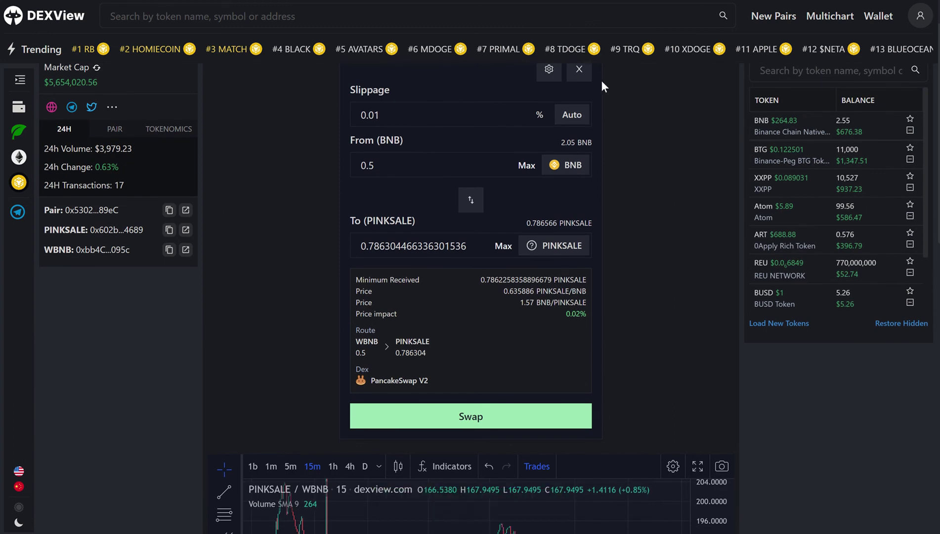
{"action": "scroll", "coordinate": [549, 116], "scroll_direction": "up", "scroll_amount": 2}
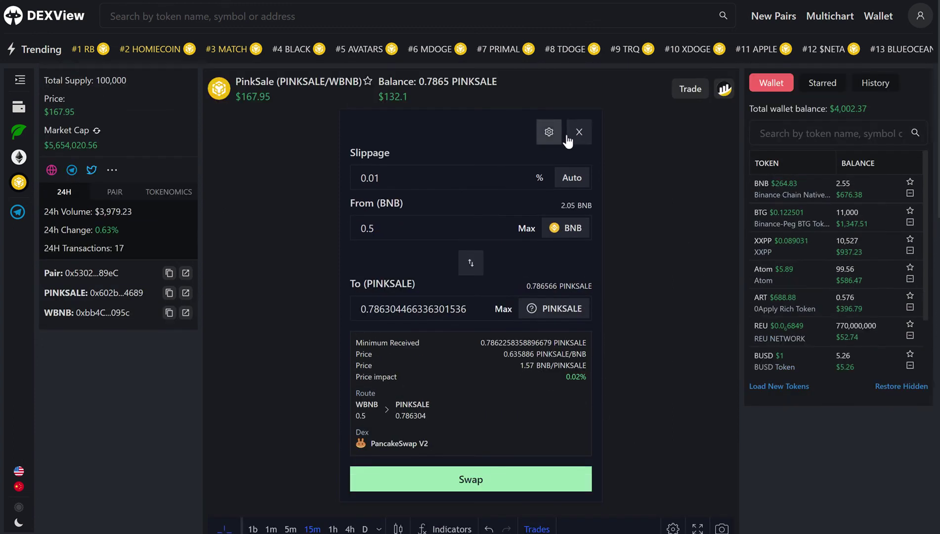
{"action": "left_click", "coordinate": [483, 275]}
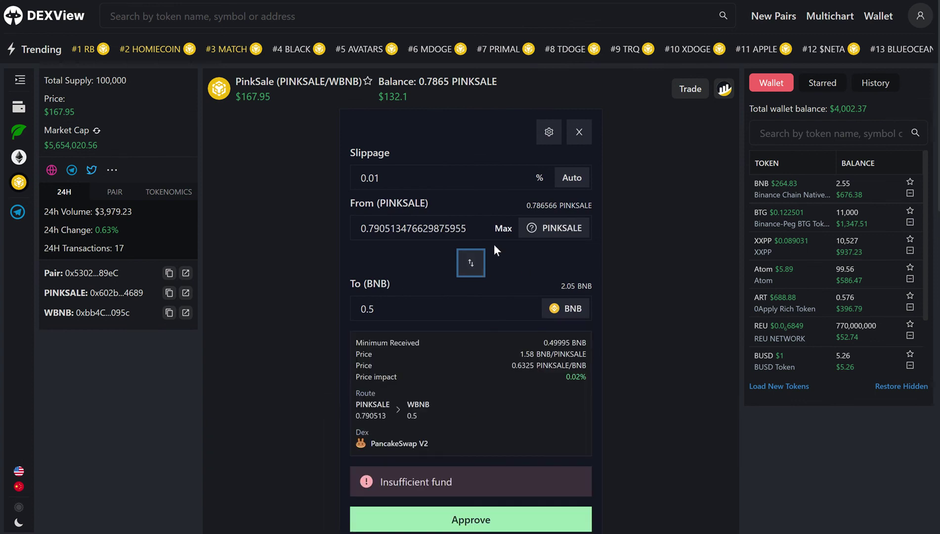
{"action": "left_click", "coordinate": [470, 263]}
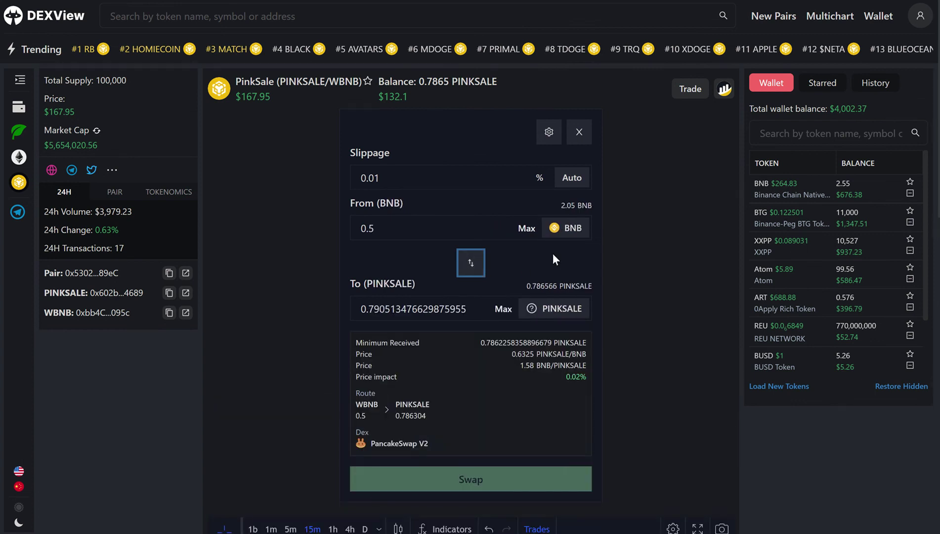
{"action": "left_click", "coordinate": [472, 264]}
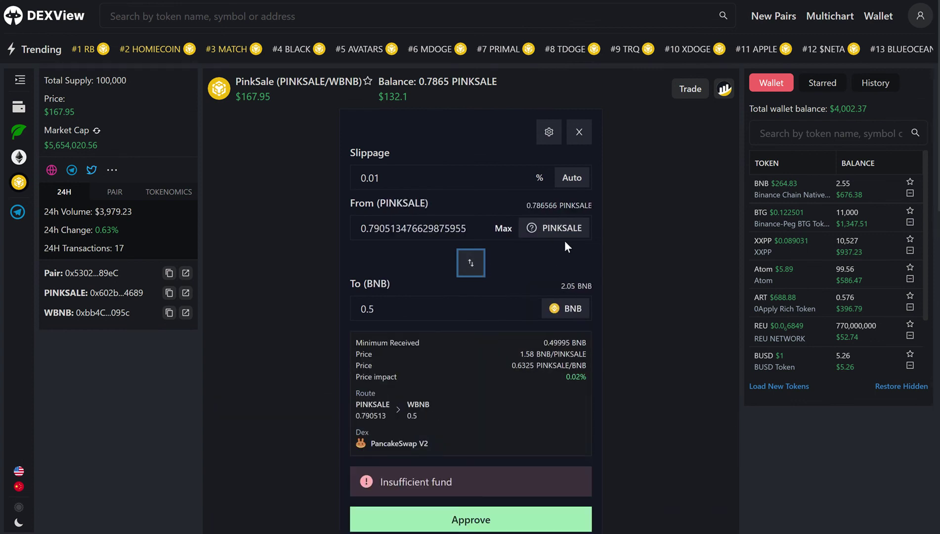
Clear the BNB amount and set the PINKSALE amount to sell to the maximum available balance.
{"action": "left_click", "coordinate": [426, 304]}
{"action": "left_click", "coordinate": [413, 261]}
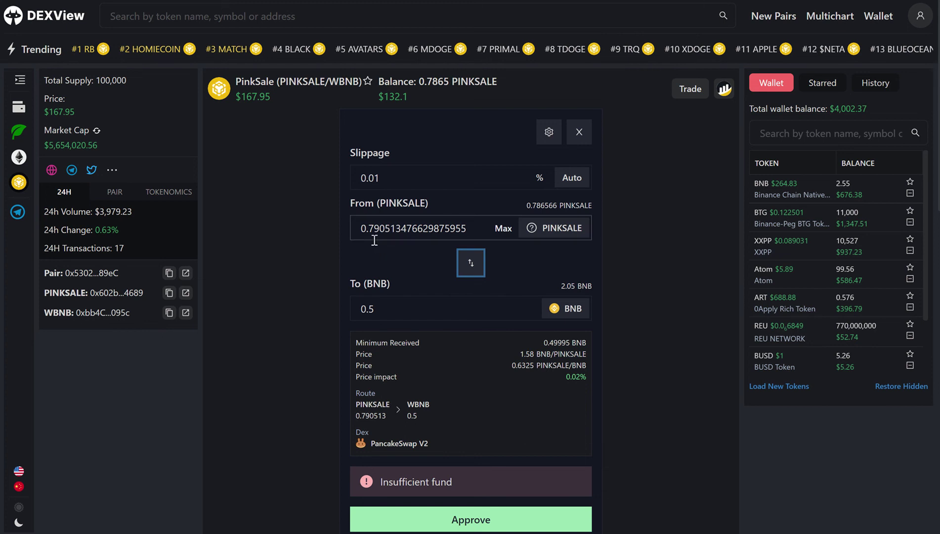
{"action": "left_click", "coordinate": [429, 311]}
{"action": "key", "text": "ctrl+a"}
{"action": "key", "text": "BackSpace"}
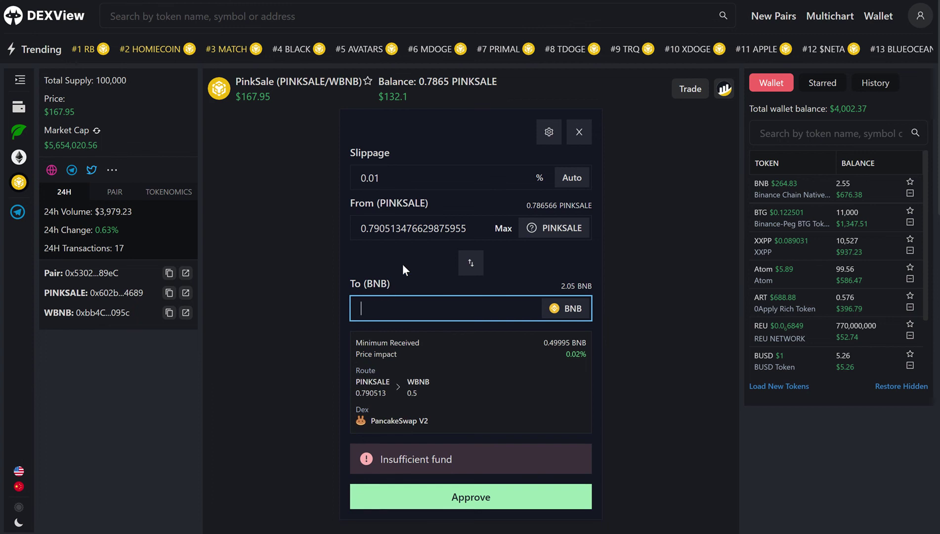
{"action": "left_click", "coordinate": [402, 265]}
{"action": "left_click", "coordinate": [503, 232]}
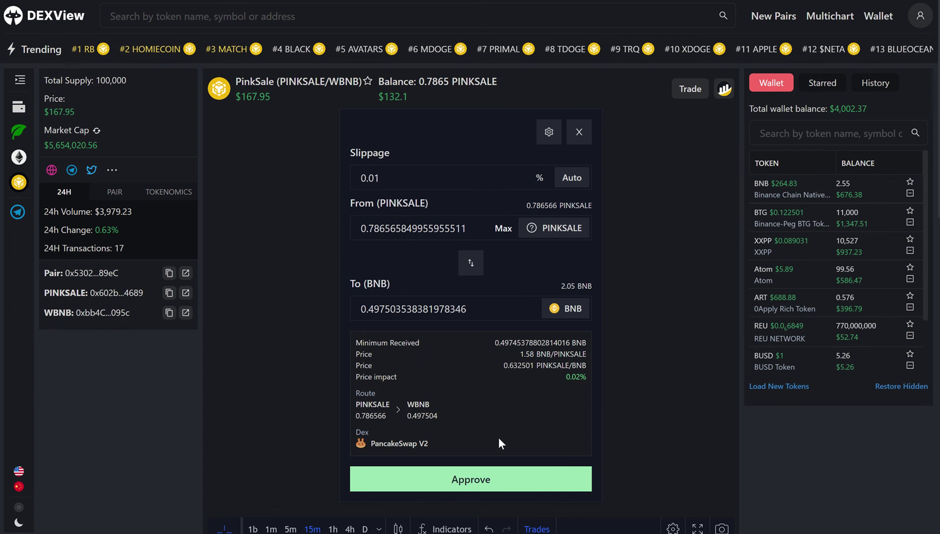
Approve PINKSALE for trading and confirm the token access permission in MetaMask.
{"action": "left_click", "coordinate": [491, 472]}
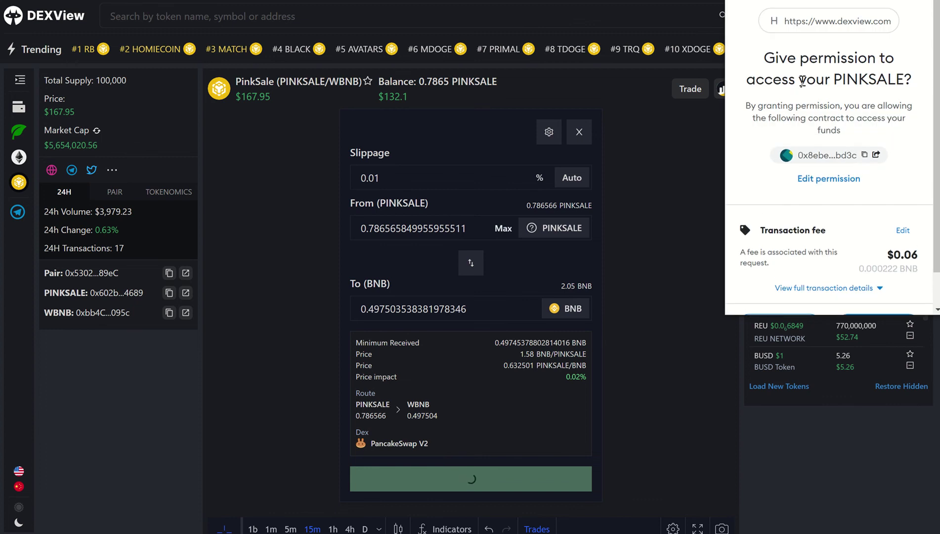
{"action": "scroll", "coordinate": [869, 63], "scroll_direction": "down", "scroll_amount": 1}
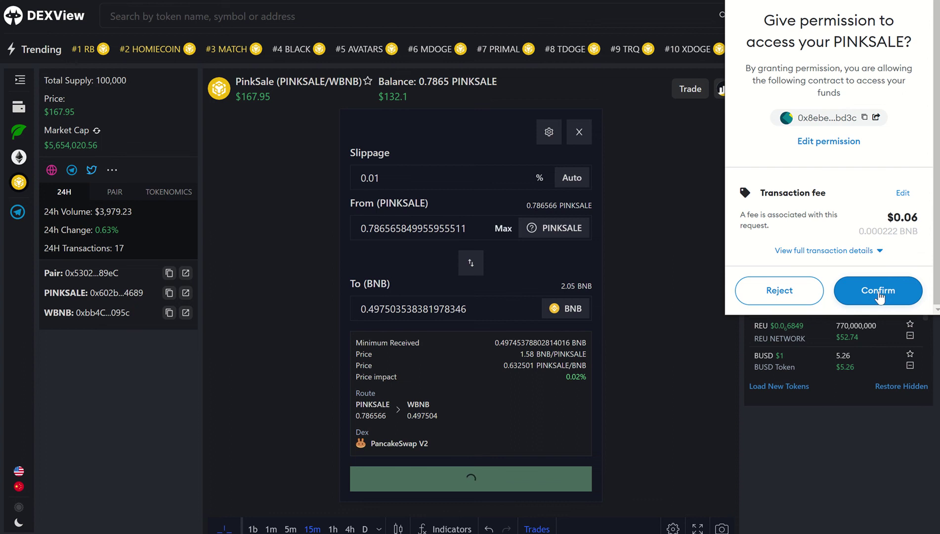
{"action": "left_click", "coordinate": [881, 296]}
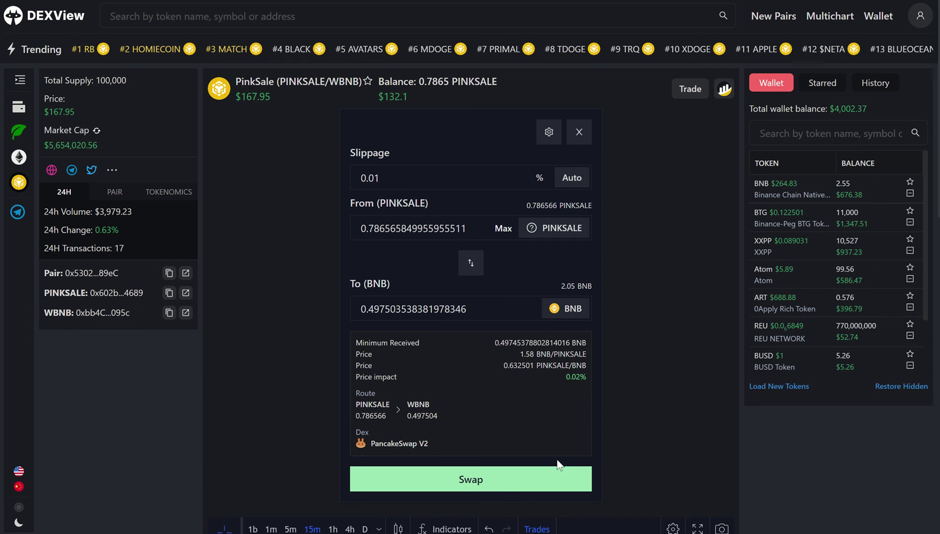
Submit the swap of the full PINKSALE balance for BNB, confirm it in MetaMask and close the swap form.
{"action": "left_click", "coordinate": [514, 476]}
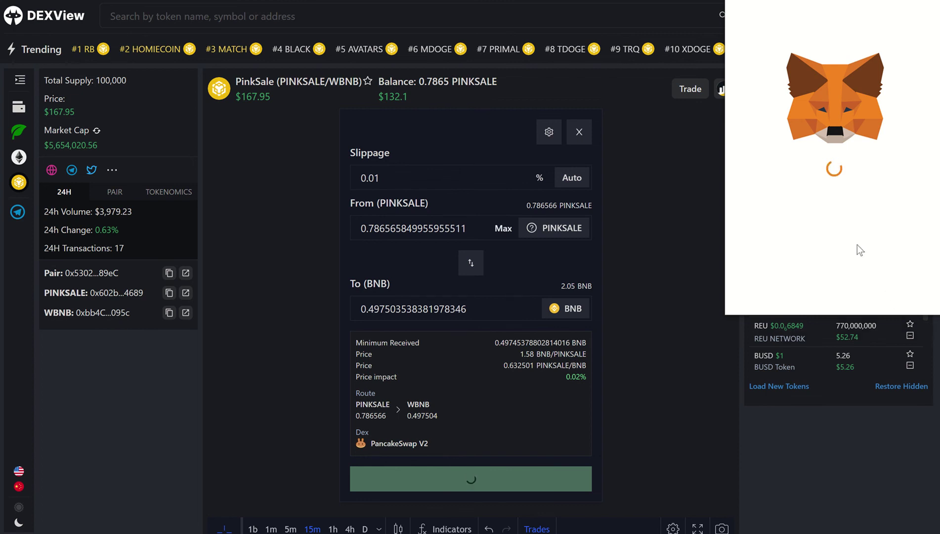
{"action": "scroll", "coordinate": [859, 244], "scroll_direction": "down", "scroll_amount": 2}
{"action": "left_click", "coordinate": [879, 290]}
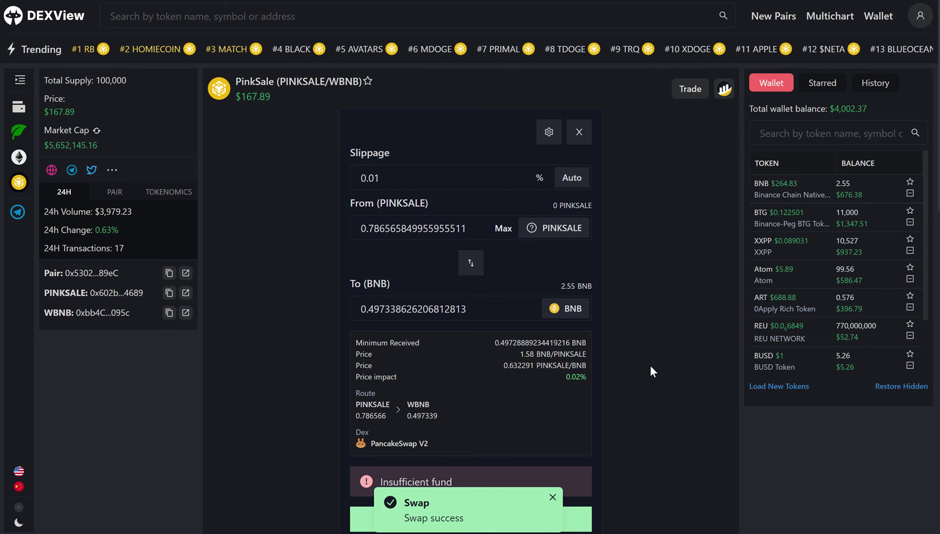
{"action": "left_click", "coordinate": [578, 132]}
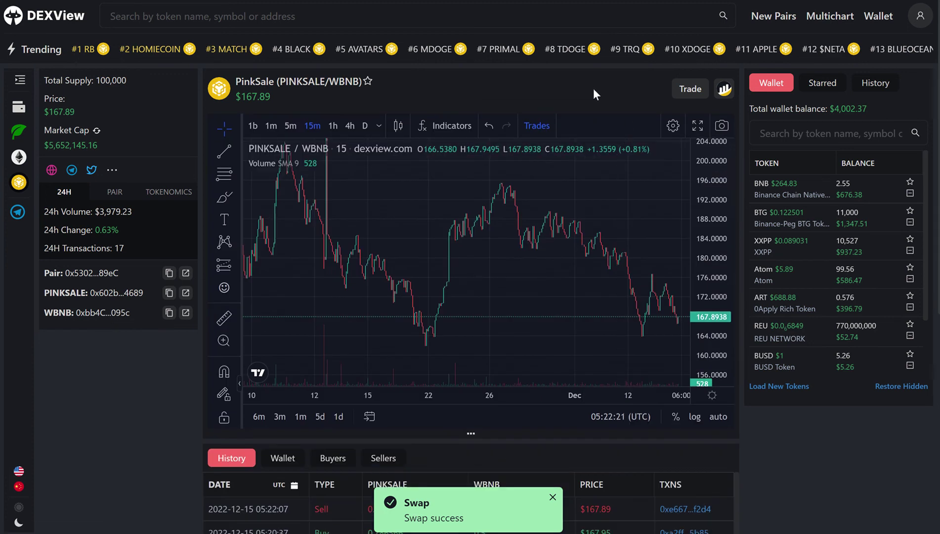